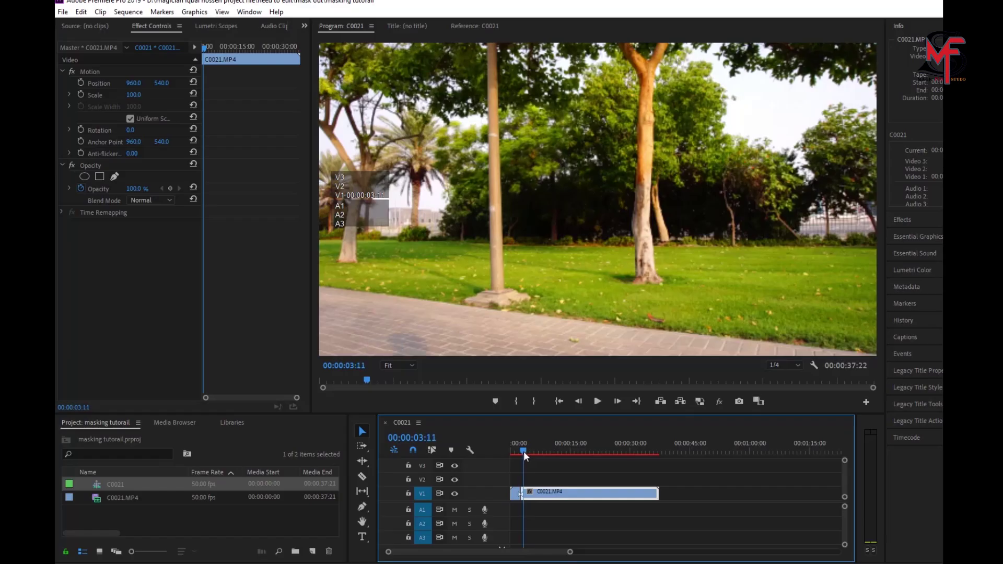
Split C0021.MP4 at 00:00:06:15 and delete the short piece just before the cut.
{"action": "left_click_drag", "start_coordinate": [523, 452], "coordinate": [537, 461]}
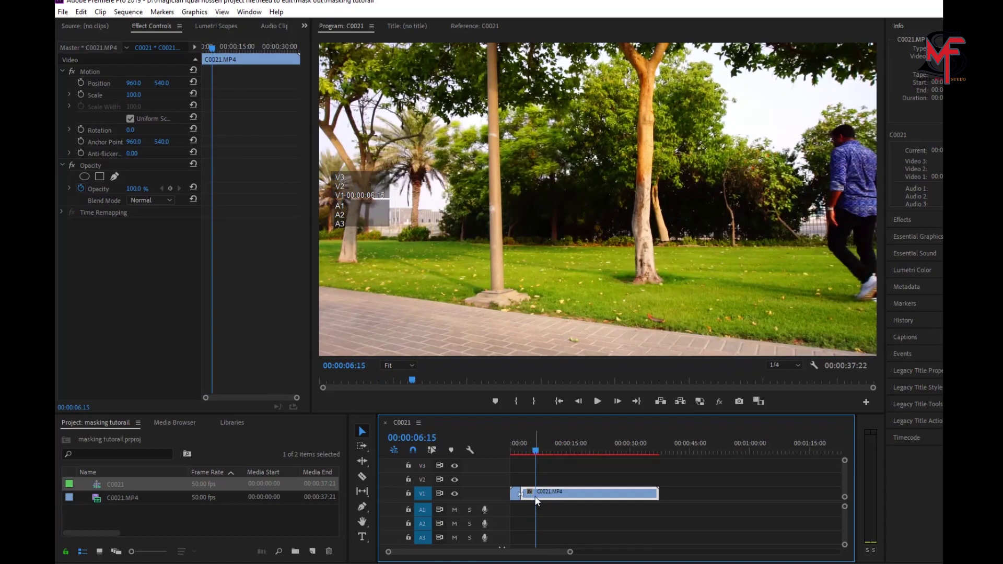
{"action": "left_click", "coordinate": [366, 477]}
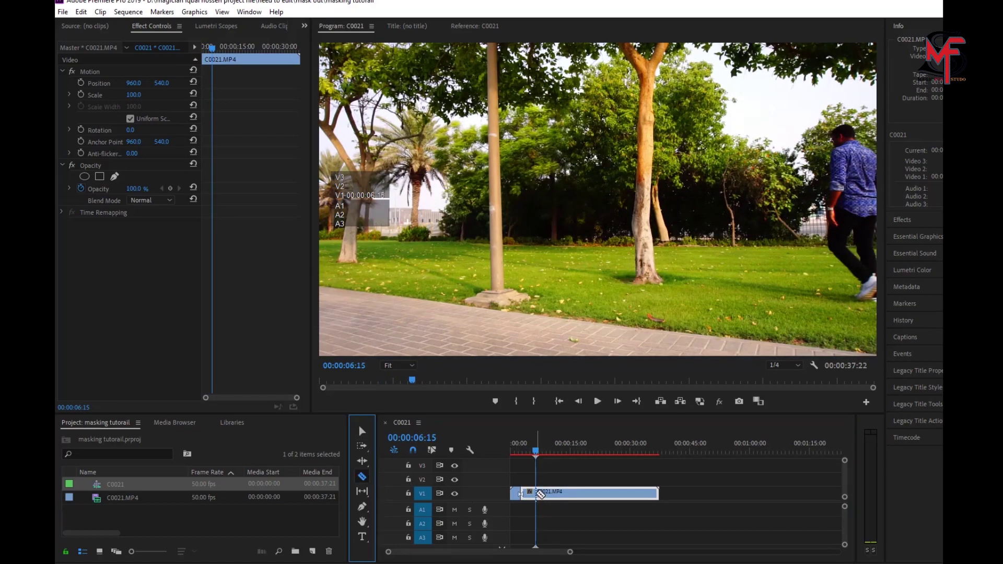
{"action": "left_click", "coordinate": [536, 494]}
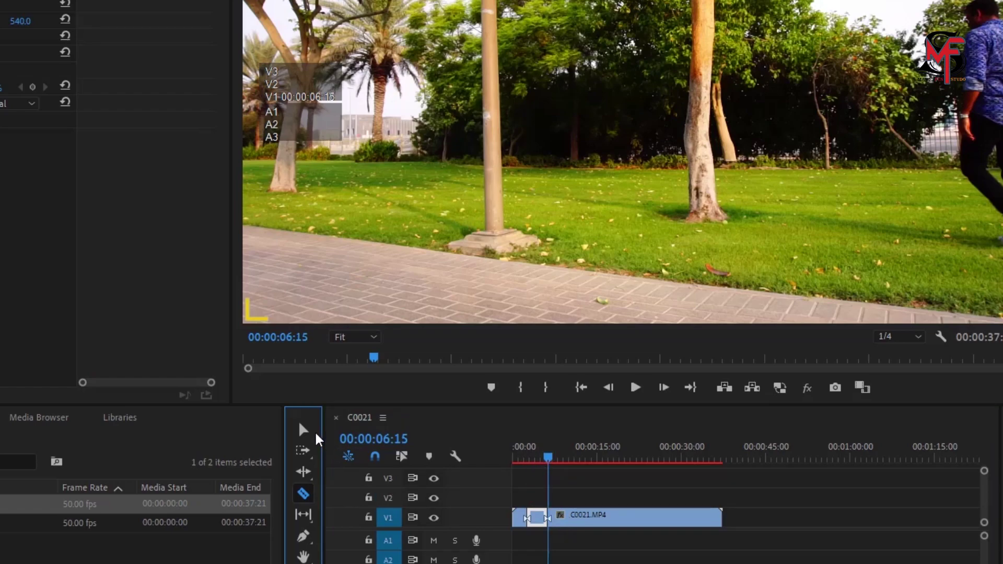
{"action": "left_click", "coordinate": [303, 429]}
{"action": "left_click", "coordinate": [538, 525]}
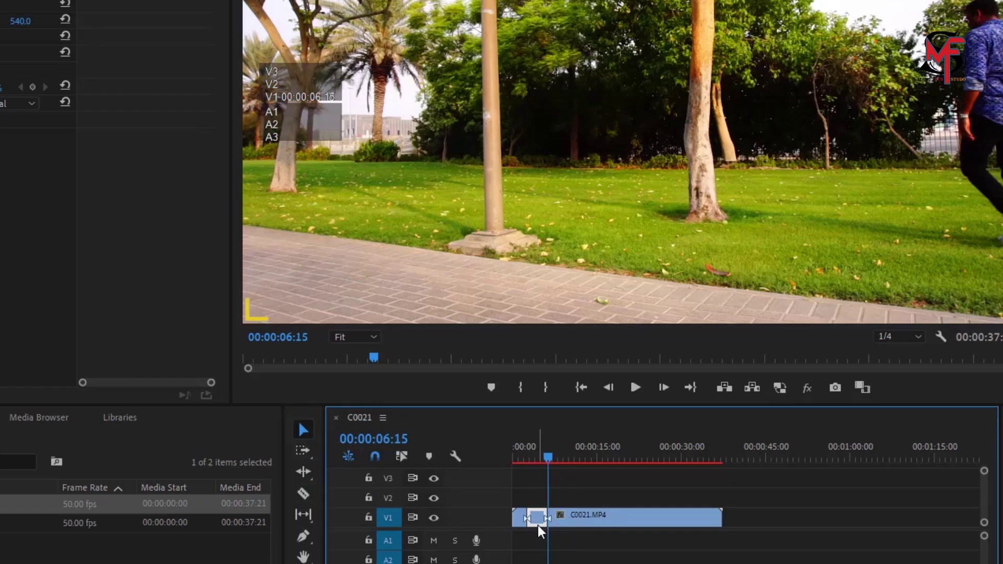
{"action": "key", "text": "Delete"}
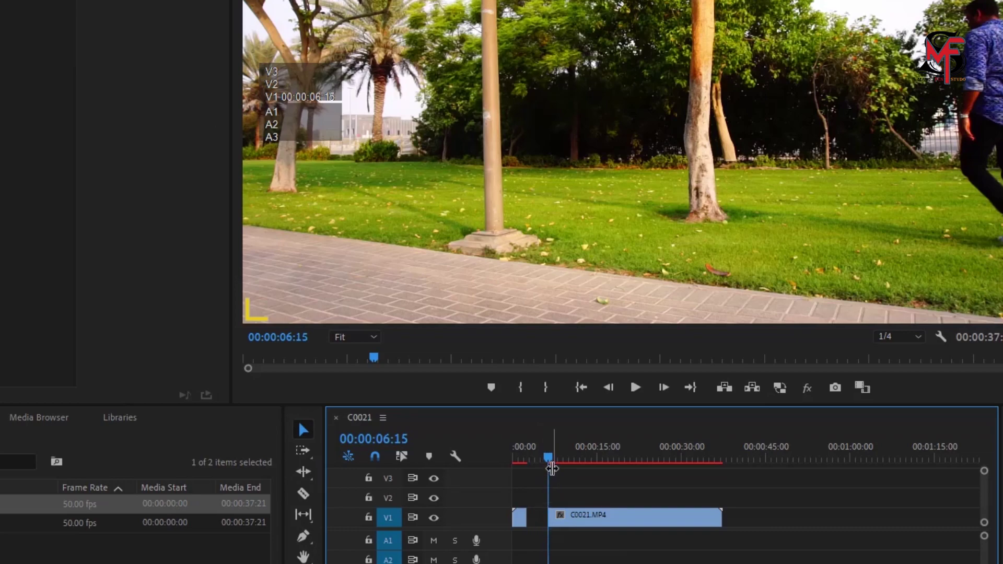
Razor-cut the V1 footage at 00:00:18:24 and play on from that point.
{"action": "left_click_drag", "start_coordinate": [547, 457], "coordinate": [616, 497]}
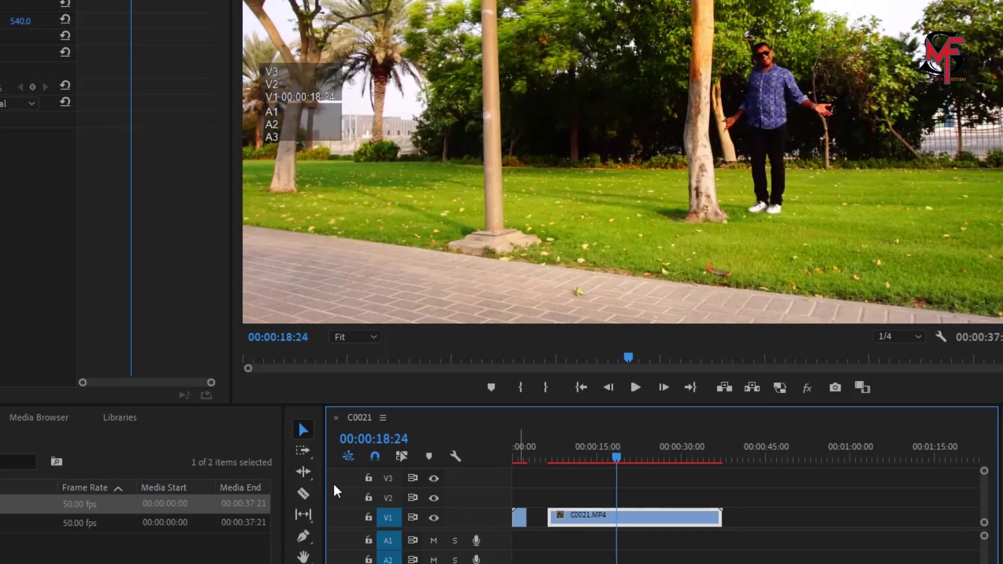
{"action": "left_click", "coordinate": [303, 493]}
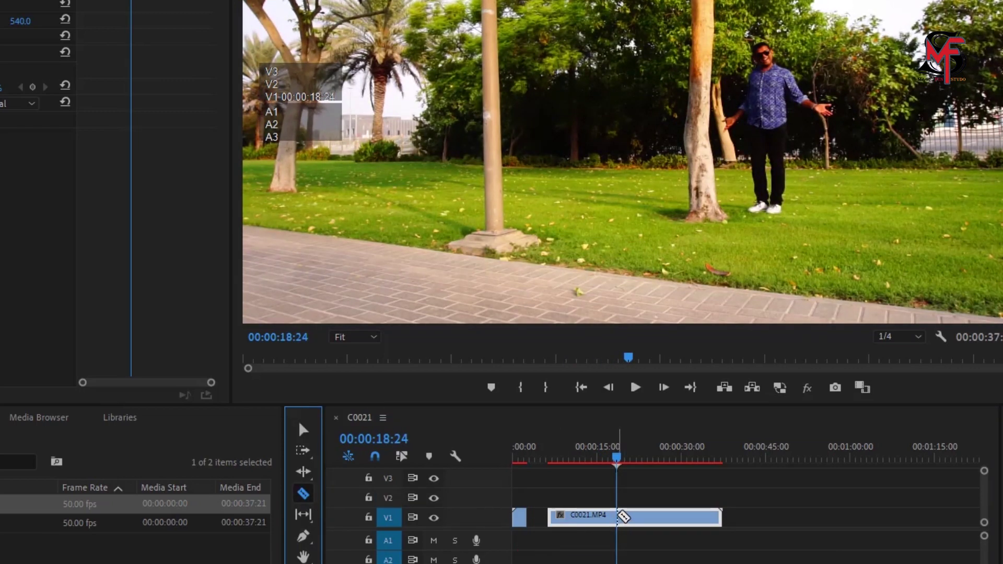
{"action": "left_click", "coordinate": [616, 517]}
{"action": "key", "text": "space"}
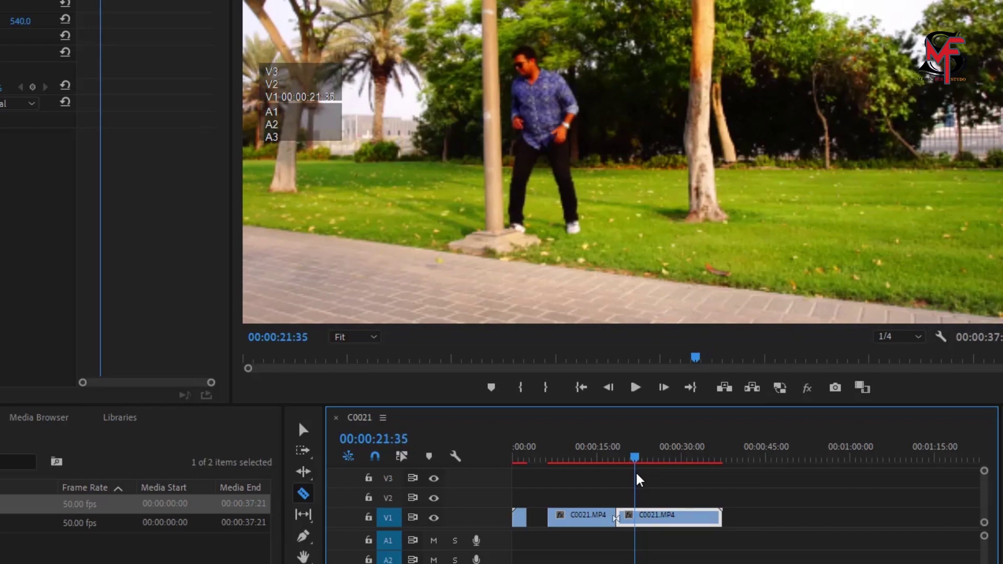
Step frame by frame to 00:00:23:19, where the man disappears behind the pole.
{"action": "mouse_move", "coordinate": [642, 479]}
{"action": "left_mouse_down"}
{"action": "mouse_move", "coordinate": [657, 485]}
{"action": "mouse_move", "coordinate": [644, 489]}
{"action": "left_mouse_up"}
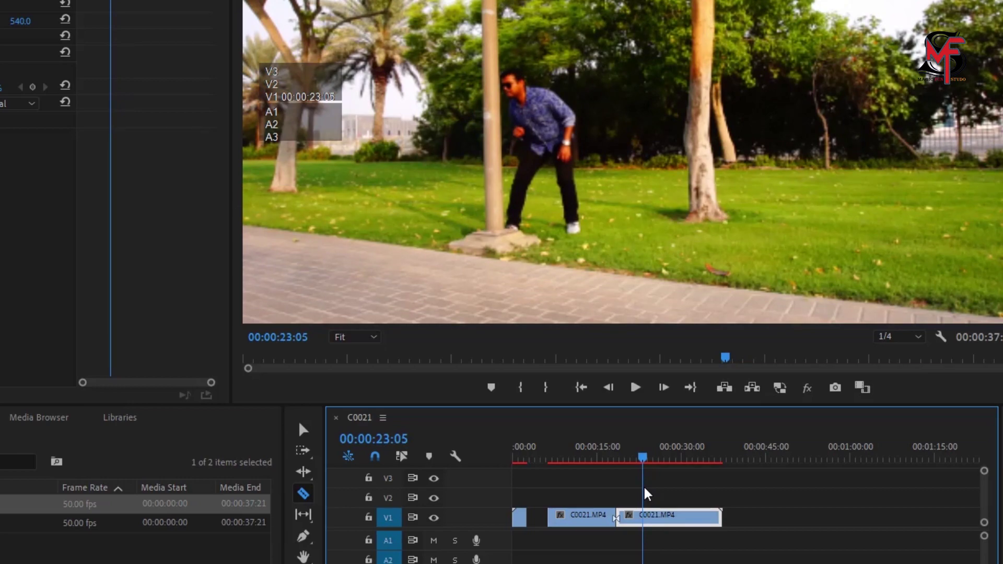
{"action": "left_click", "coordinate": [641, 458]}
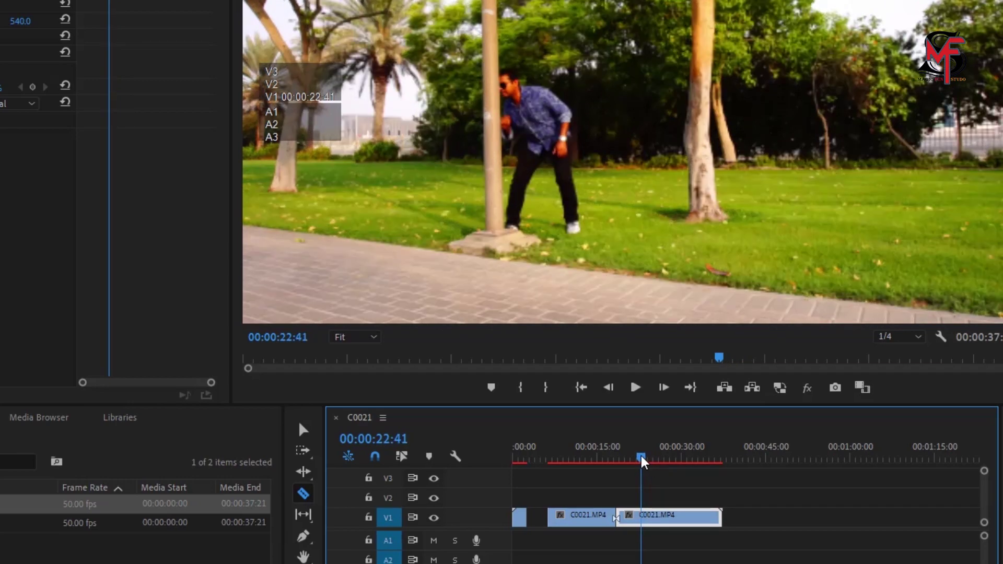
{"action": "left_click_drag", "start_coordinate": [641, 462], "coordinate": [638, 461]}
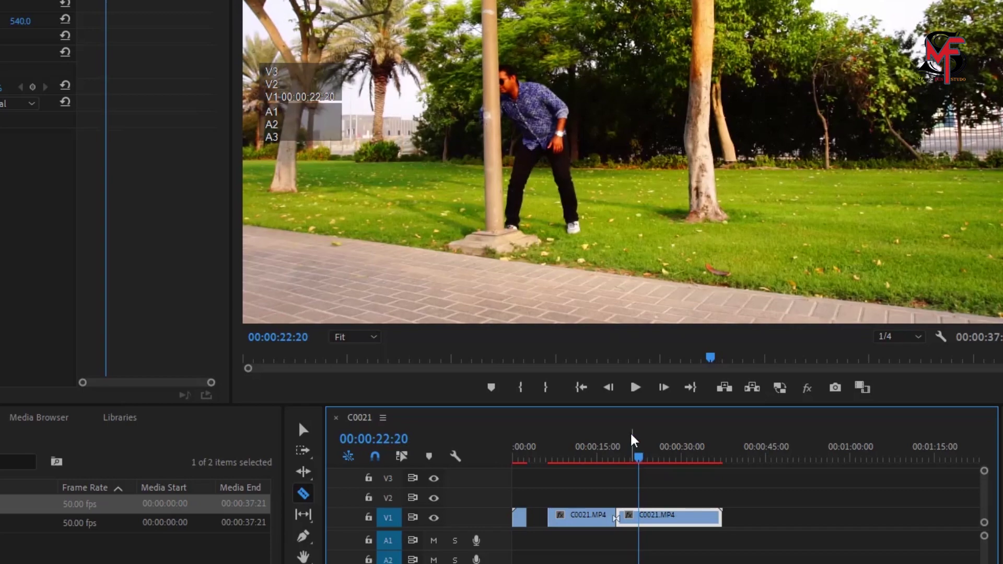
{"action": "left_click", "coordinate": [663, 394]}
{"action": "left_click", "coordinate": [662, 393]}
{"action": "left_click", "coordinate": [662, 394]}
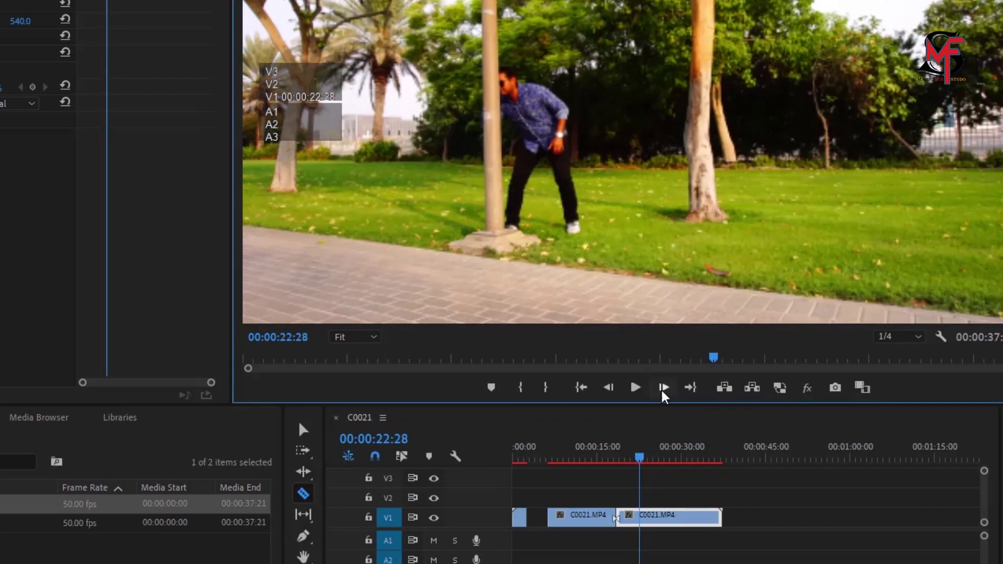
{"action": "left_click", "coordinate": [662, 394]}
{"action": "left_click", "coordinate": [662, 394]}
{"action": "left_click", "coordinate": [663, 394]}
{"action": "left_click", "coordinate": [662, 395]}
{"action": "left_click", "coordinate": [662, 395]}
{"action": "left_click", "coordinate": [662, 395]}
{"action": "left_click", "coordinate": [663, 396]}
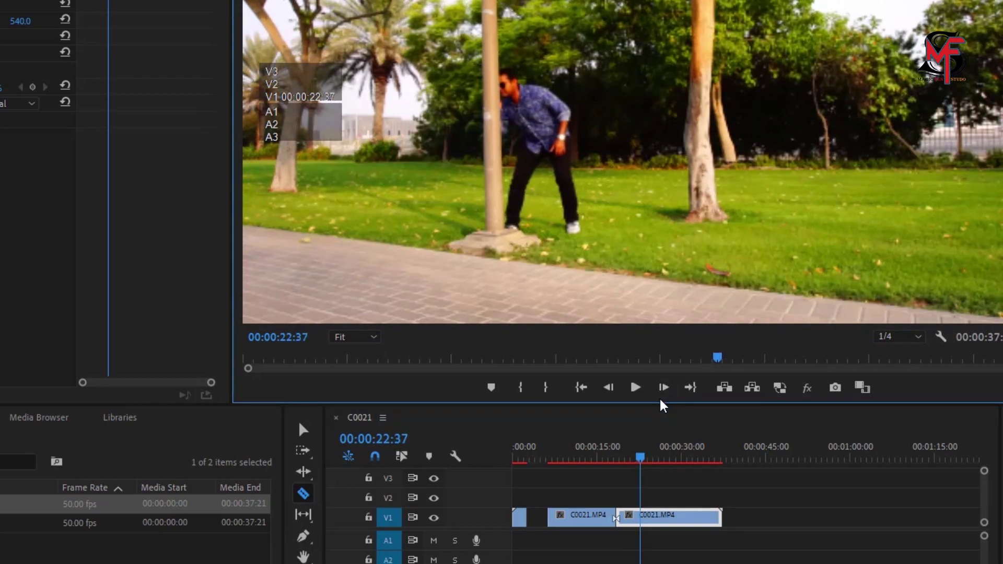
{"action": "left_click", "coordinate": [662, 392]}
{"action": "left_click", "coordinate": [662, 391]}
{"action": "left_click", "coordinate": [663, 391]}
{"action": "left_click", "coordinate": [662, 391]}
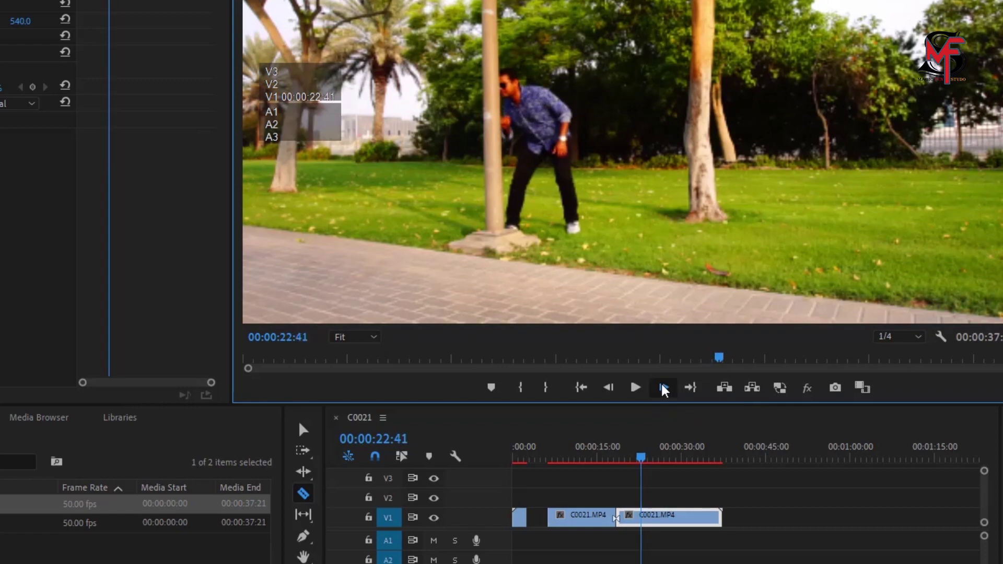
{"action": "left_click", "coordinate": [662, 391]}
{"action": "left_click", "coordinate": [662, 391]}
{"action": "left_click", "coordinate": [663, 390]}
{"action": "left_click", "coordinate": [664, 391]}
{"action": "left_click", "coordinate": [662, 391]}
{"action": "left_click", "coordinate": [662, 390]}
{"action": "left_click", "coordinate": [662, 391]}
{"action": "left_click", "coordinate": [663, 391]}
{"action": "left_click", "coordinate": [662, 391]}
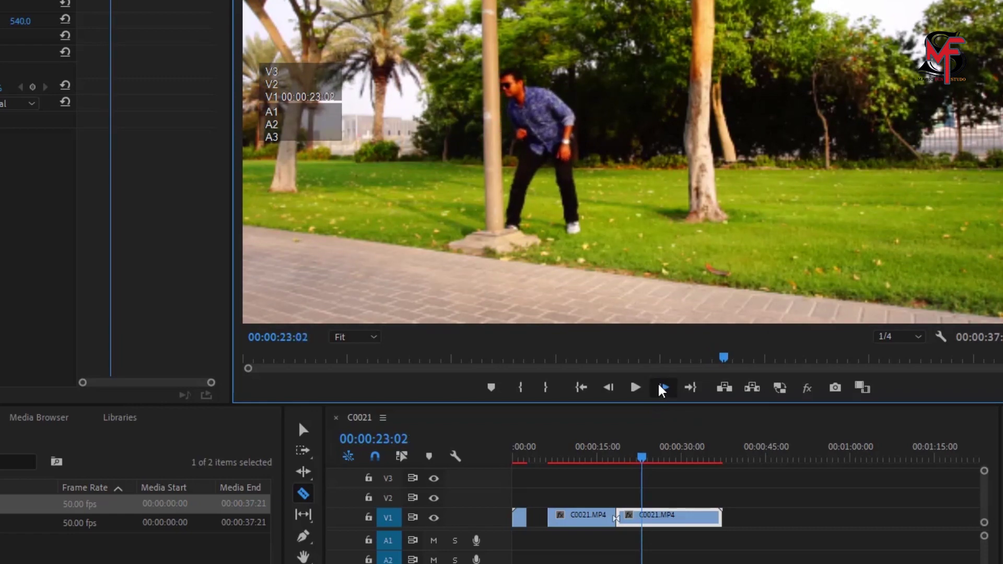
{"action": "left_click", "coordinate": [662, 390]}
{"action": "left_click", "coordinate": [662, 391]}
{"action": "left_click", "coordinate": [663, 391]}
{"action": "left_click", "coordinate": [646, 459]}
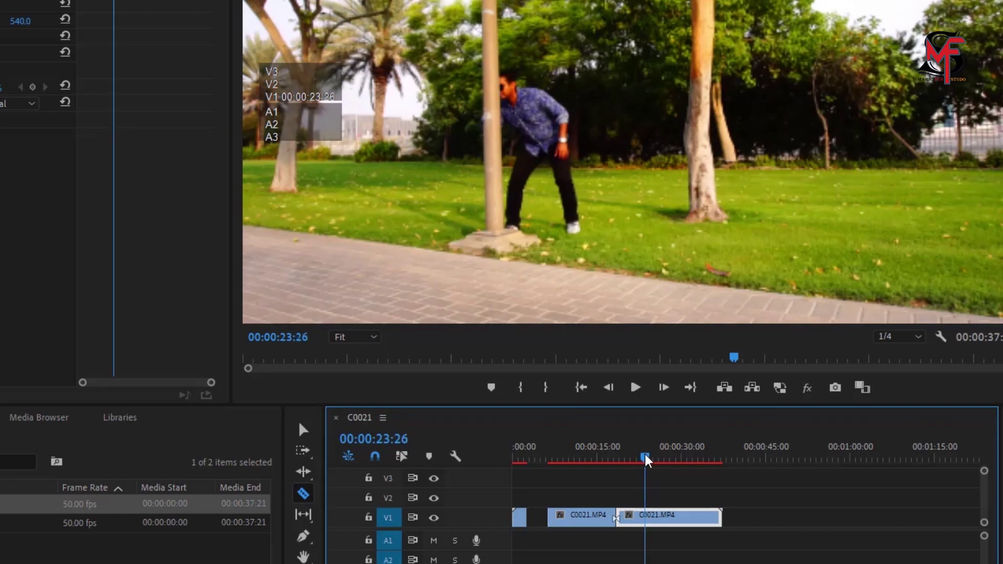
{"action": "left_click_drag", "start_coordinate": [645, 460], "coordinate": [646, 463]}
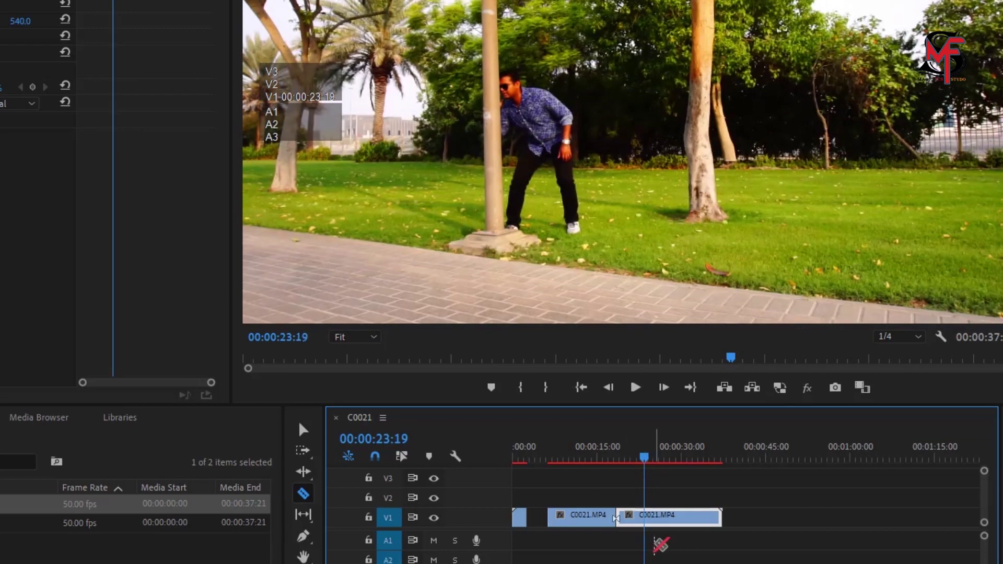
Cut at 00:00:23:19 and remove the middle piece starting at 00:00:18:24.
{"action": "left_click", "coordinate": [646, 515]}
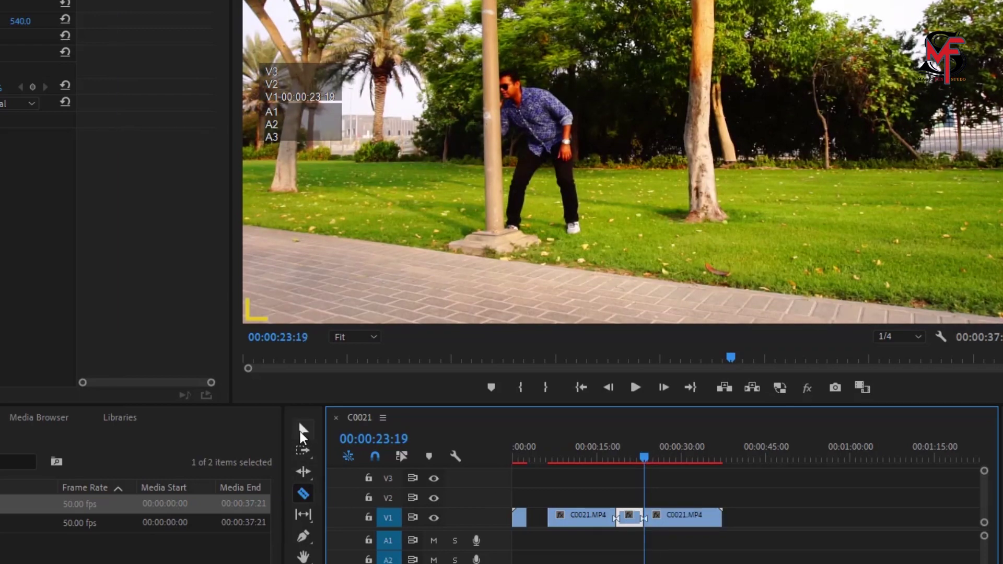
{"action": "left_click", "coordinate": [302, 430]}
{"action": "left_click", "coordinate": [631, 517]}
{"action": "left_click", "coordinate": [632, 521]}
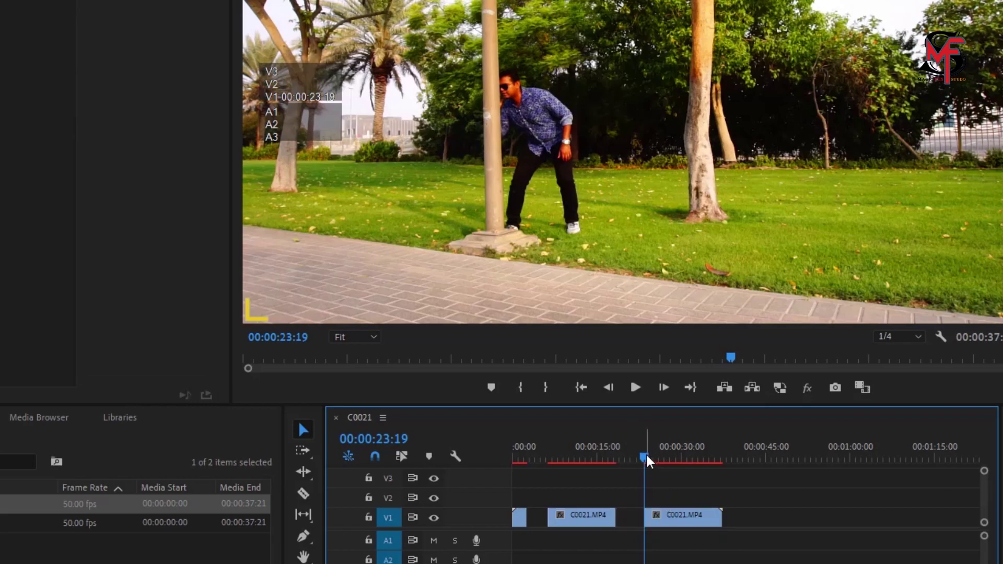
Razor-split the last clip at 00:00:30:12 and select the piece after the cut.
{"action": "left_click_drag", "start_coordinate": [647, 457], "coordinate": [685, 470]}
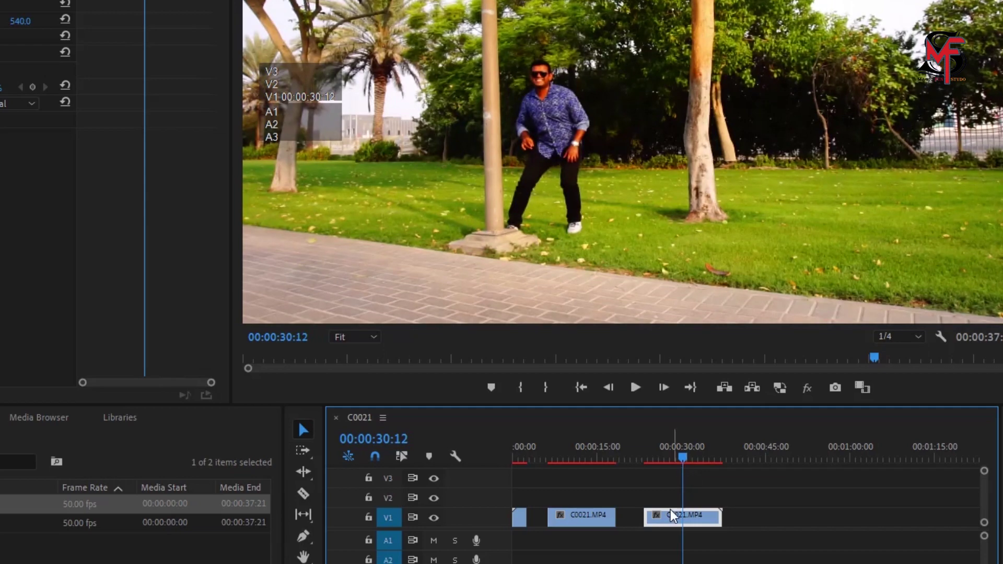
{"action": "left_click", "coordinate": [303, 494]}
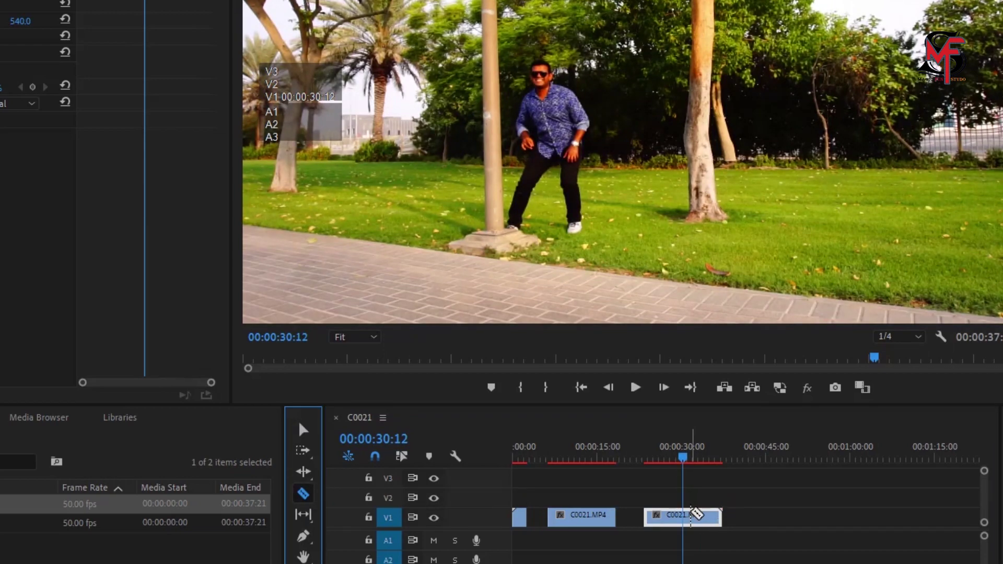
{"action": "left_click", "coordinate": [683, 516]}
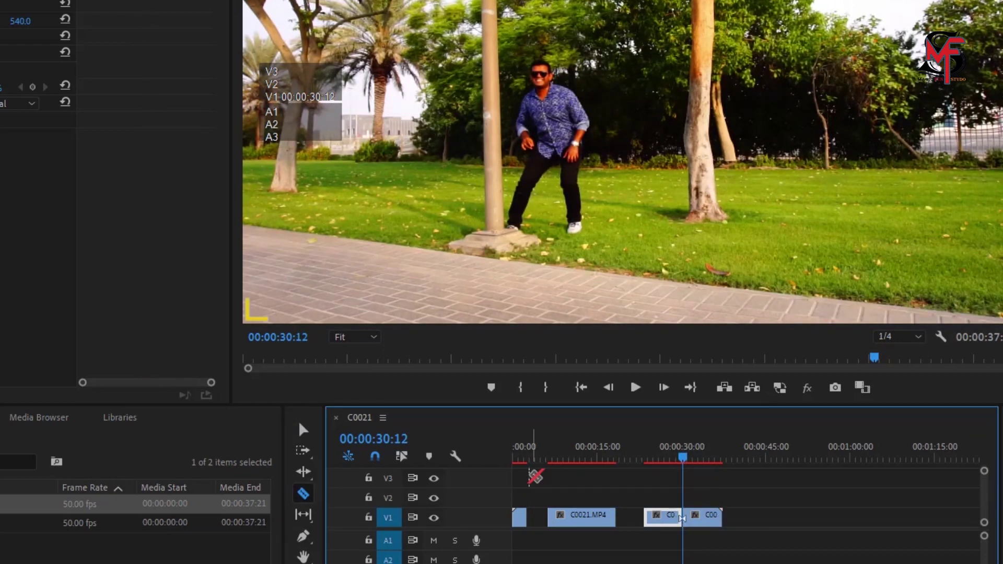
{"action": "left_click", "coordinate": [303, 430]}
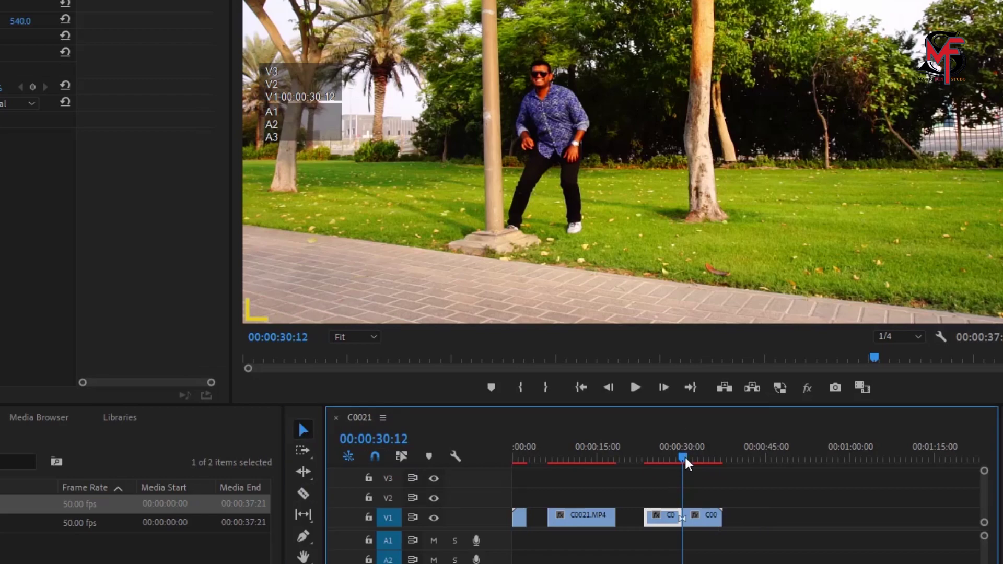
{"action": "left_click_drag", "start_coordinate": [684, 455], "coordinate": [697, 461]}
{"action": "left_click", "coordinate": [709, 516]}
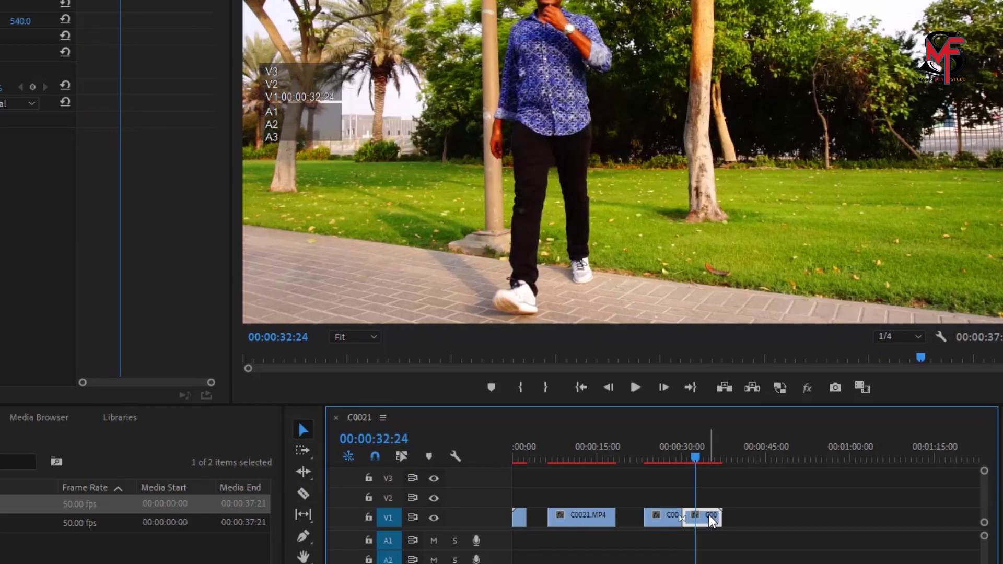
Delete the end piece, place the V2 copy at 00:00 and raise the later clip to V3.
{"action": "key", "text": "Delete"}
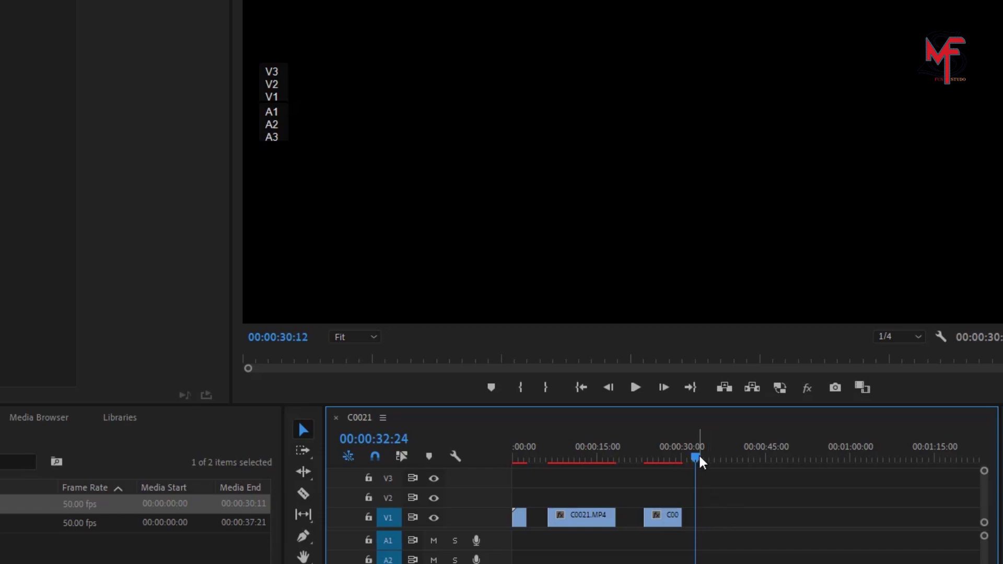
{"action": "left_click_drag", "start_coordinate": [697, 460], "coordinate": [590, 501]}
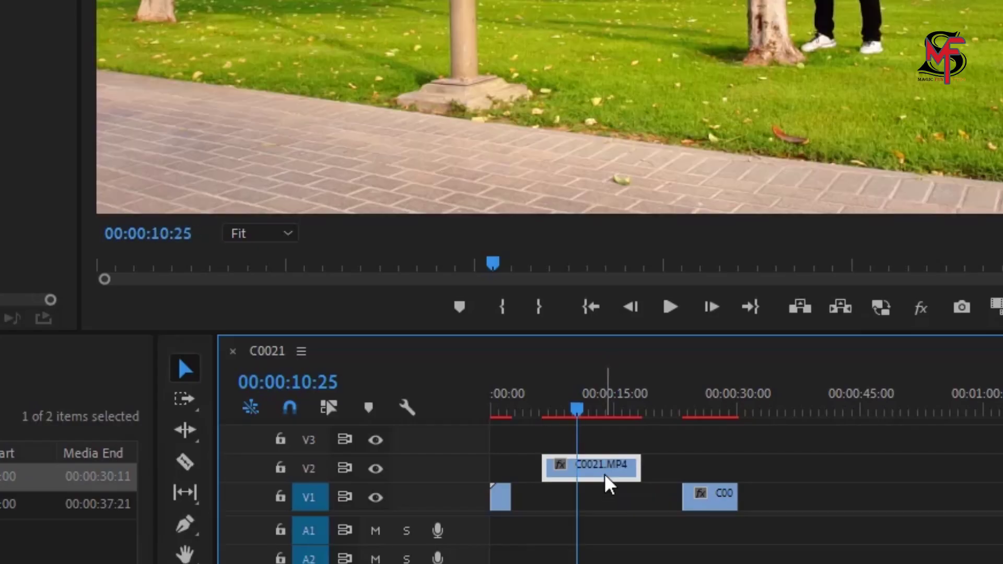
{"action": "left_click_drag", "start_coordinate": [609, 463], "coordinate": [548, 473]}
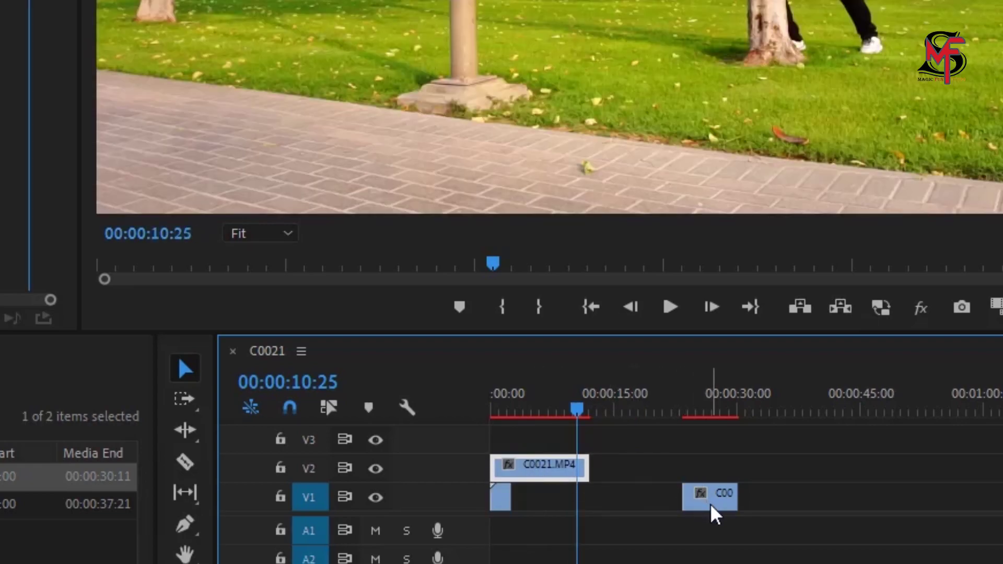
{"action": "left_click_drag", "start_coordinate": [711, 504], "coordinate": [630, 439]}
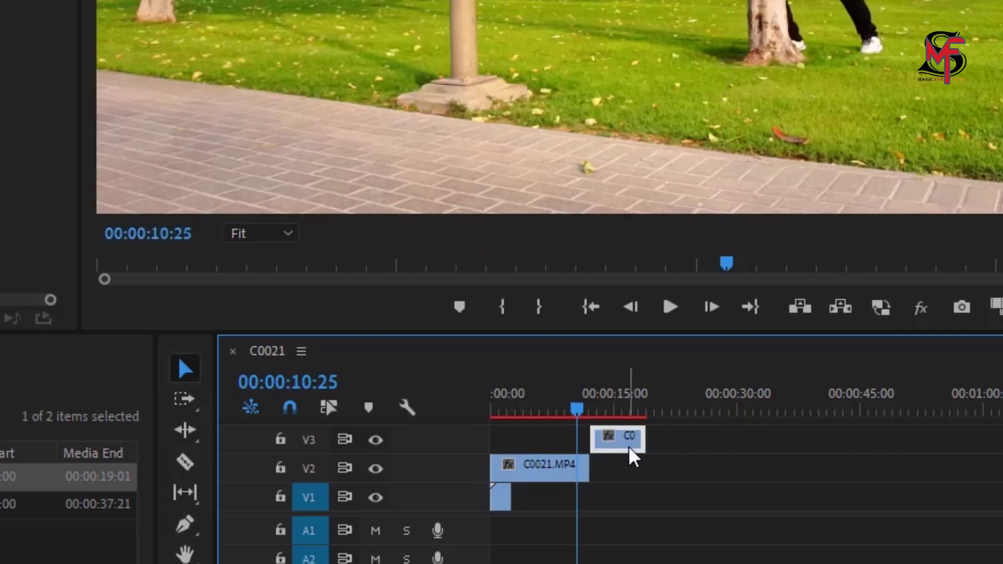
{"action": "left_click", "coordinate": [504, 502]}
{"action": "left_click_drag", "start_coordinate": [578, 410], "coordinate": [512, 447]}
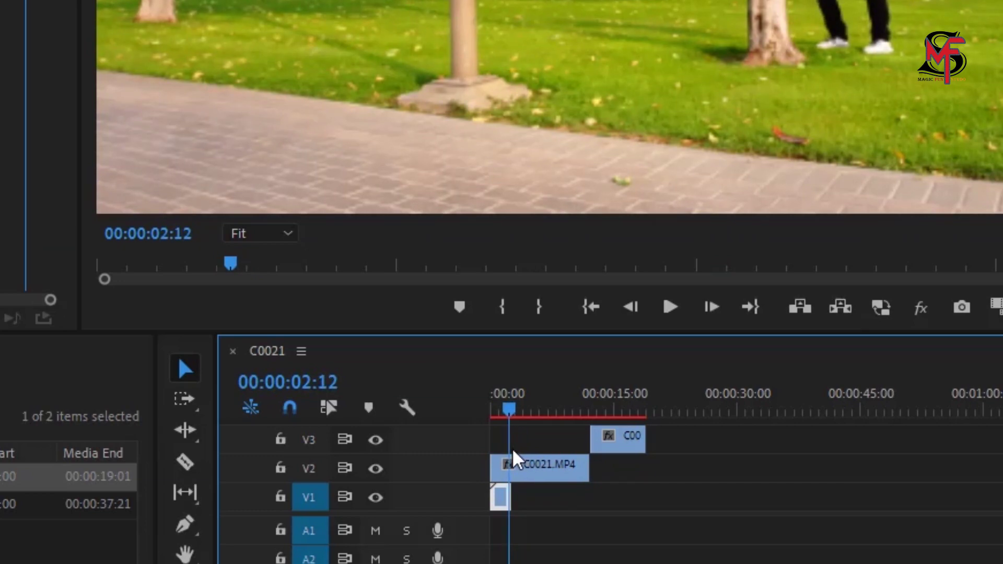
Frame-hold the V1 clip at 00:00:02:12 and stretch it to about 12 seconds.
{"action": "right_click", "coordinate": [504, 493]}
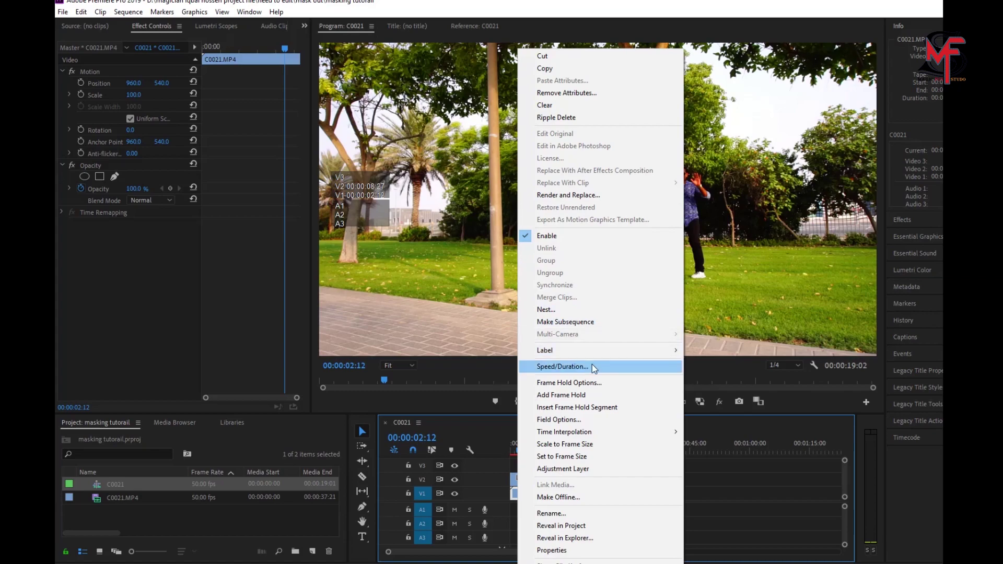
{"action": "left_click", "coordinate": [588, 383]}
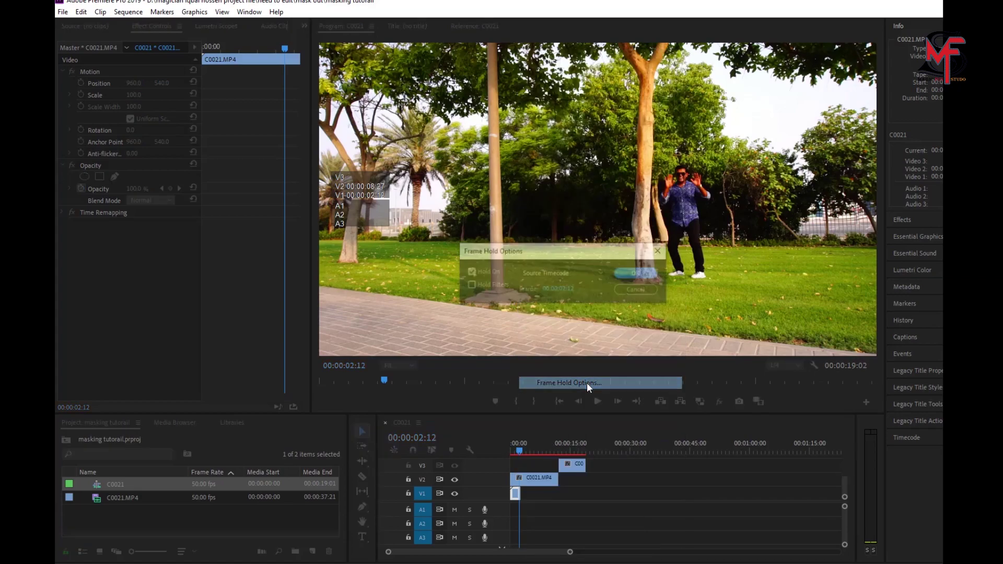
{"action": "left_click", "coordinate": [633, 275]}
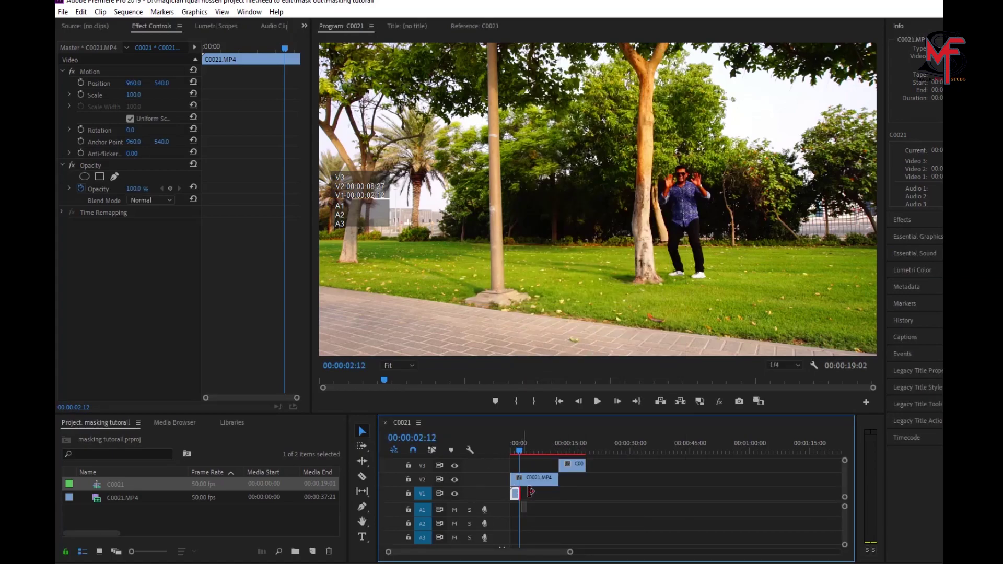
{"action": "left_click_drag", "start_coordinate": [531, 492], "coordinate": [564, 491]}
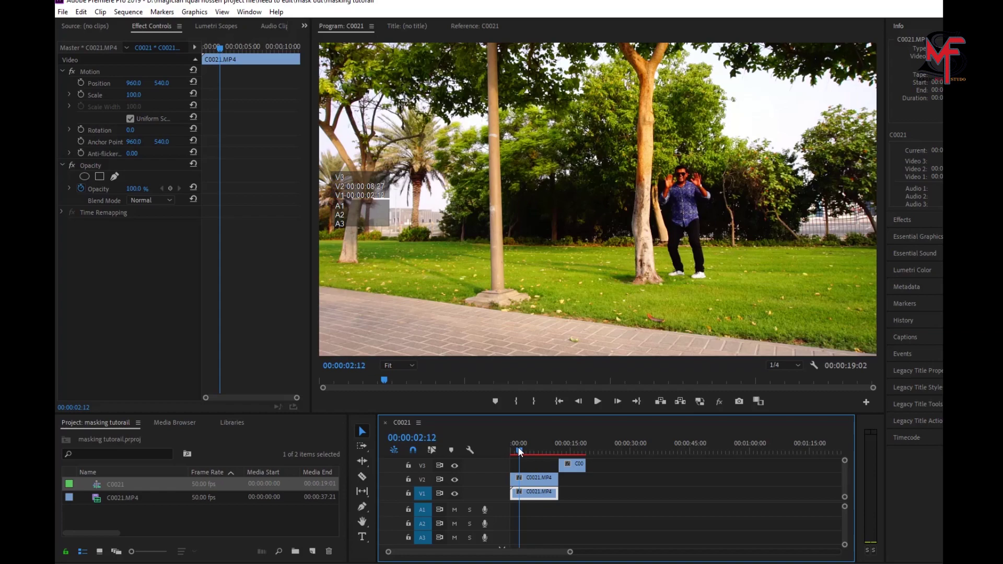
{"action": "left_click_drag", "start_coordinate": [518, 446], "coordinate": [529, 450]}
Pen-draw an Opacity mask on the V2 clip down the right tree trunk and along the frame bottom.
{"action": "left_click", "coordinate": [537, 479]}
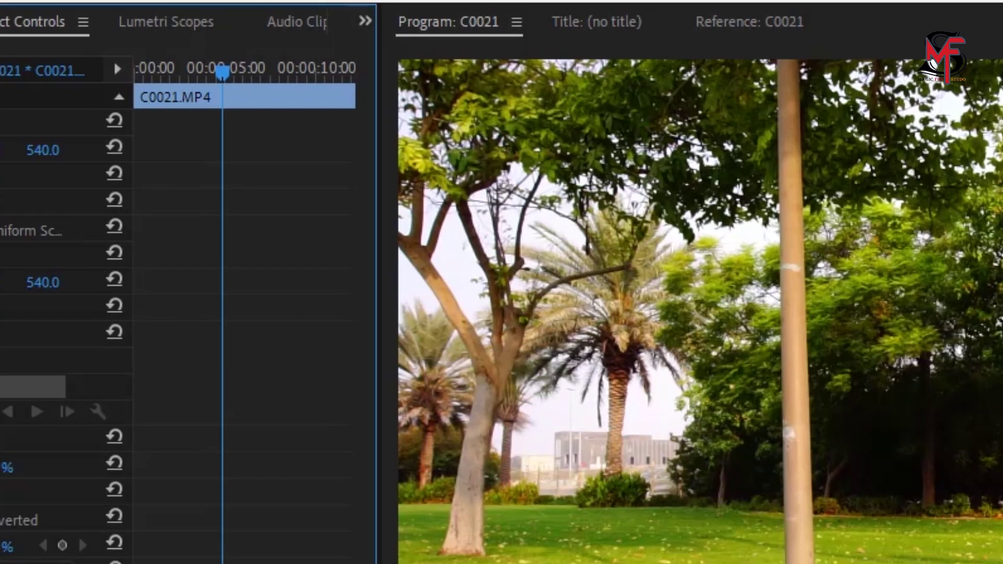
{"action": "left_click", "coordinate": [725, 53]}
{"action": "left_click", "coordinate": [701, 91]}
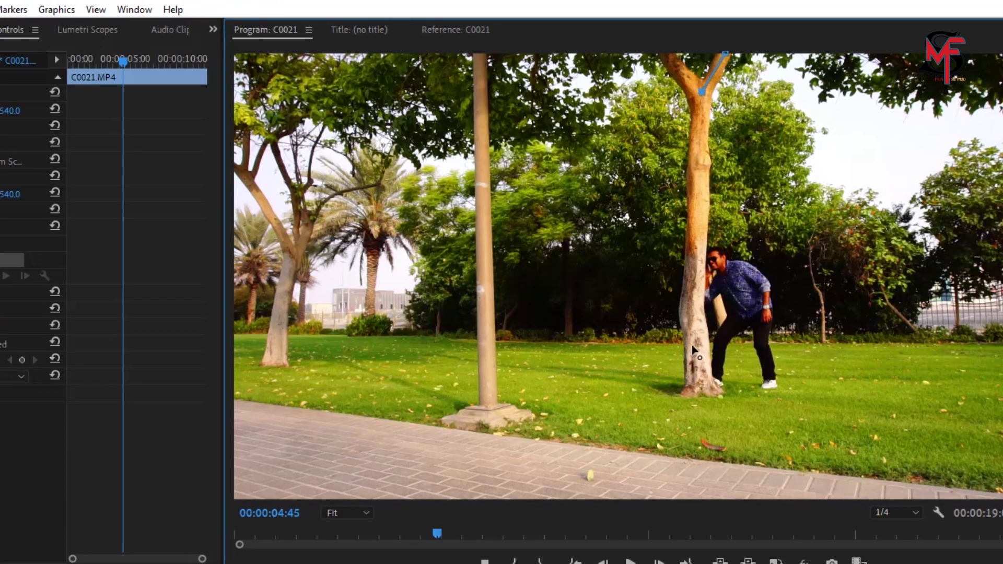
{"action": "left_click", "coordinate": [692, 345]}
{"action": "left_click", "coordinate": [710, 497]}
{"action": "left_click", "coordinate": [1000, 496]}
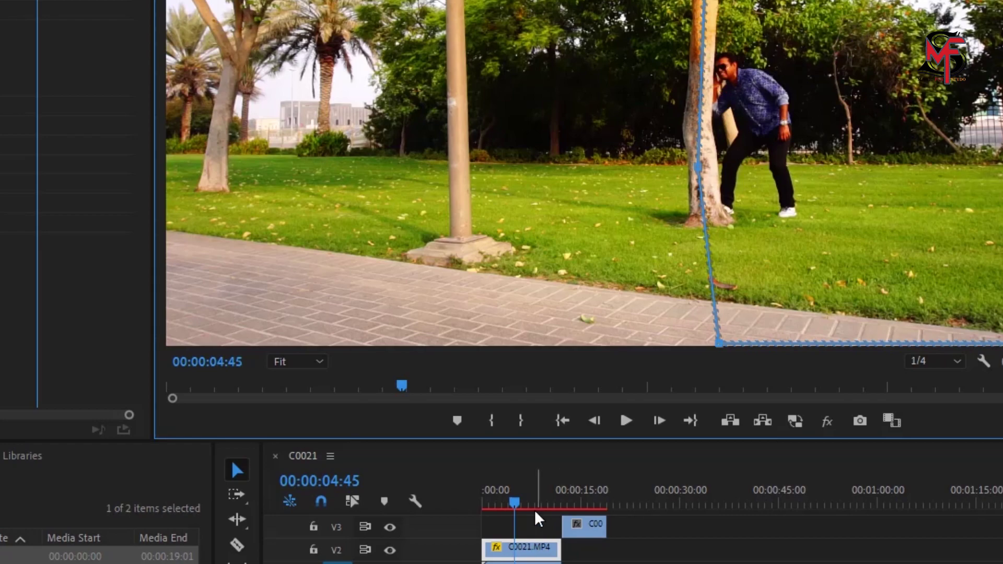
Make the V3 clip start at 00:00:06:08 and preview the pole shot to 00:00:07:07.
{"action": "left_click_drag", "start_coordinate": [514, 501], "coordinate": [550, 518]}
{"action": "left_click", "coordinate": [602, 528]}
{"action": "left_click_drag", "start_coordinate": [635, 452], "coordinate": [589, 453]}
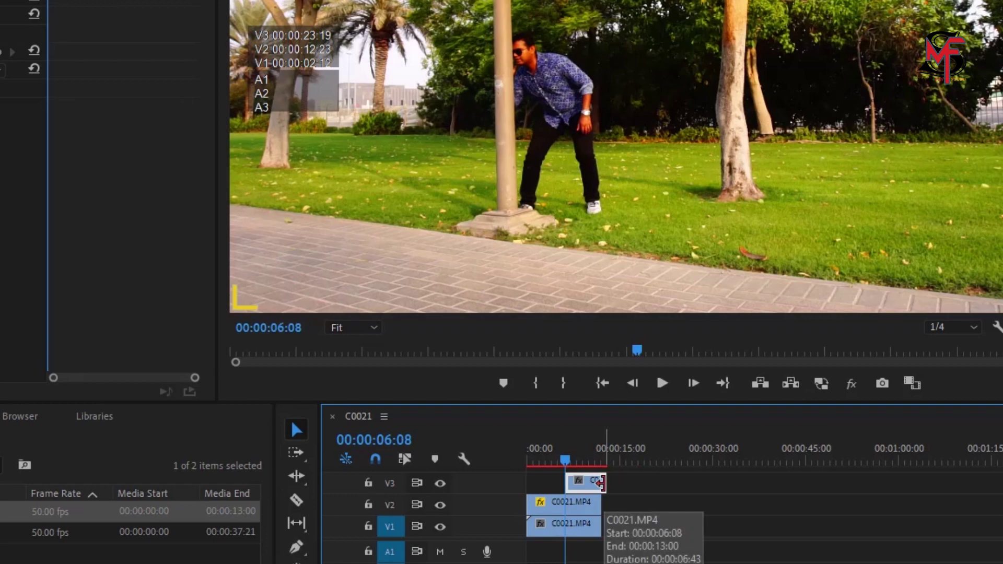
{"action": "left_click_drag", "start_coordinate": [571, 467], "coordinate": [586, 481]}
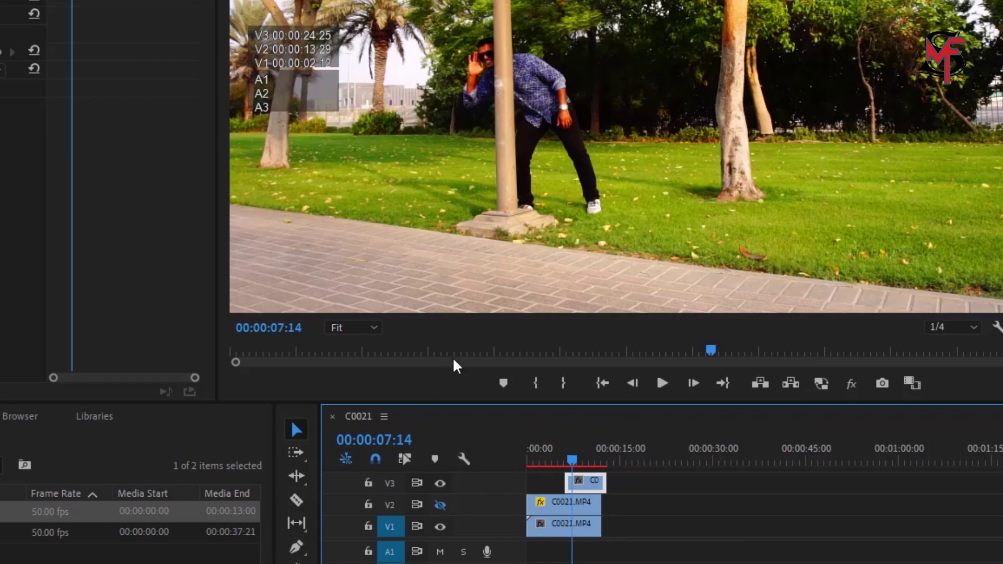
Draw a pen mask on the V3 clip along the lamp pole and left edge, pushing corners past the frame.
{"action": "left_click", "coordinate": [562, 531]}
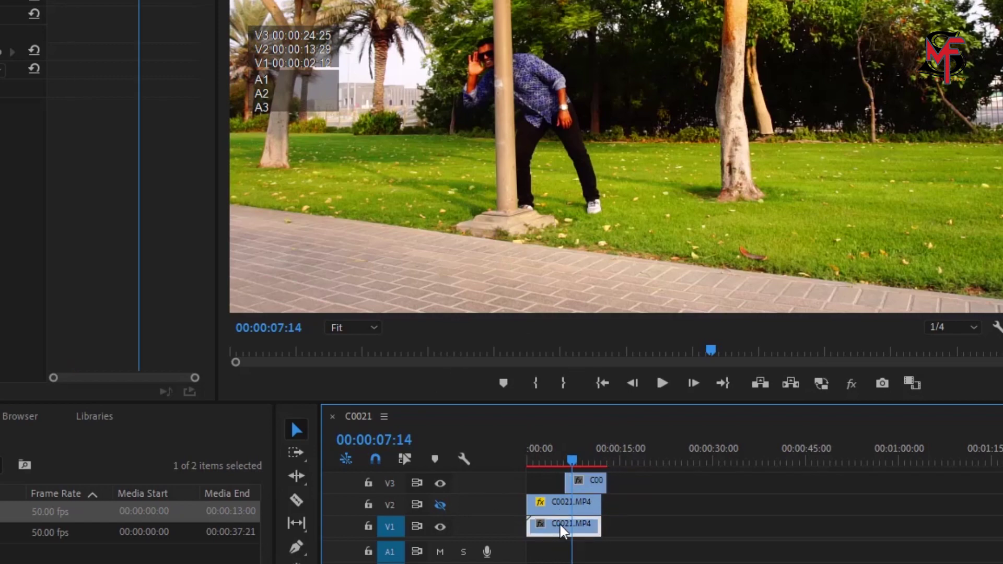
{"action": "left_click", "coordinate": [586, 484]}
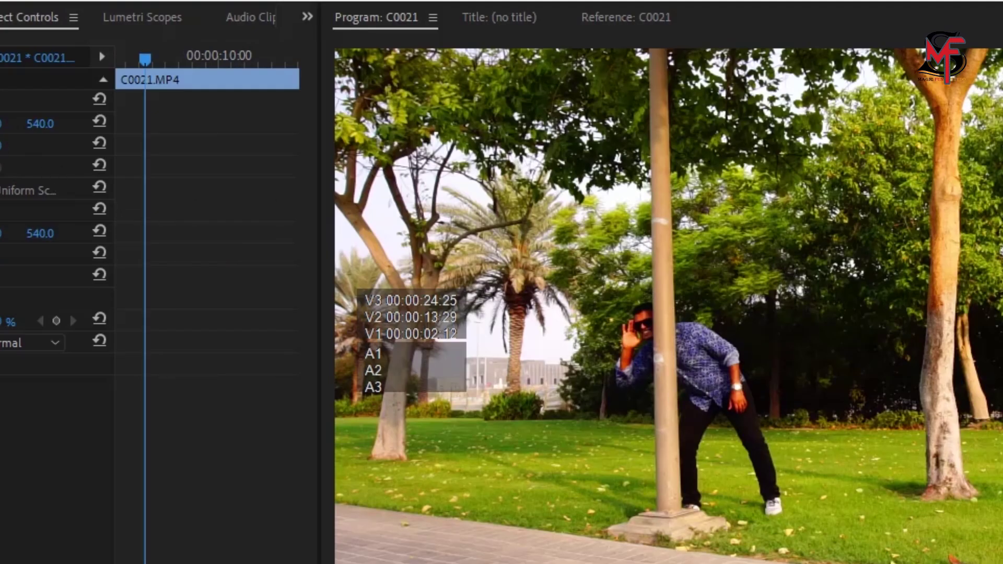
{"action": "left_click", "coordinate": [3, 298]}
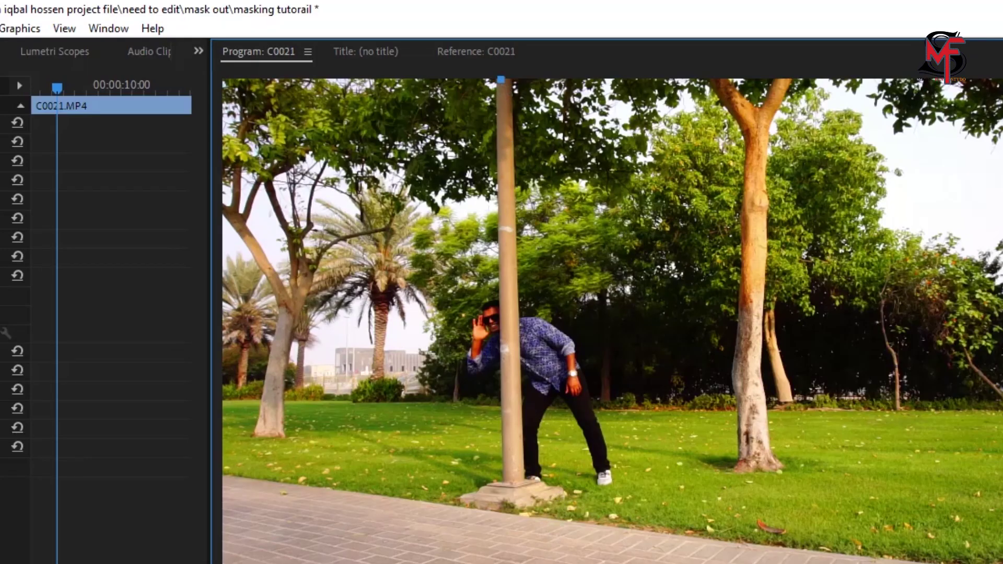
{"action": "left_click", "coordinate": [517, 500]}
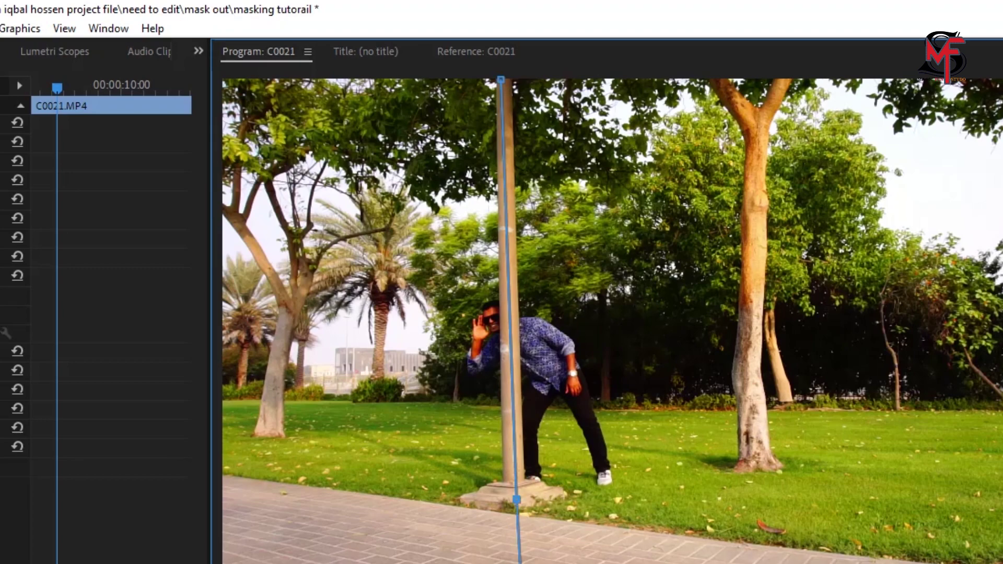
{"action": "left_click", "coordinate": [224, 80]}
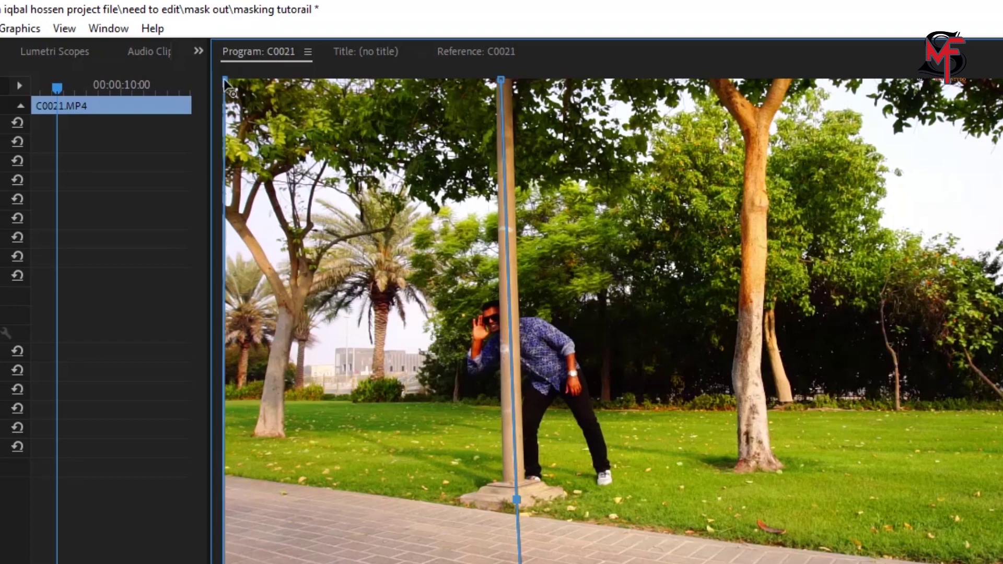
{"action": "left_click", "coordinate": [501, 80]}
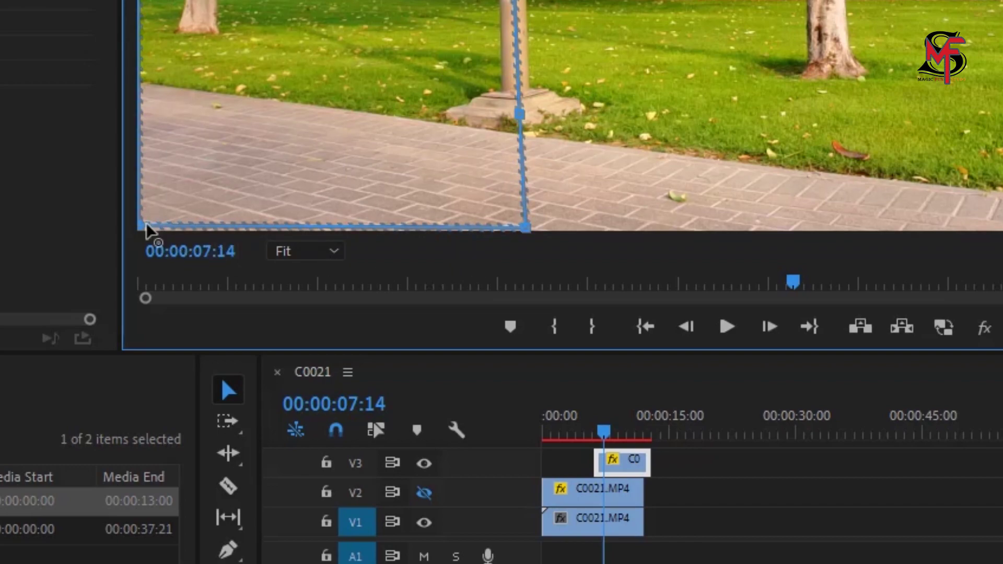
{"action": "left_click_drag", "start_coordinate": [142, 227], "coordinate": [135, 241]}
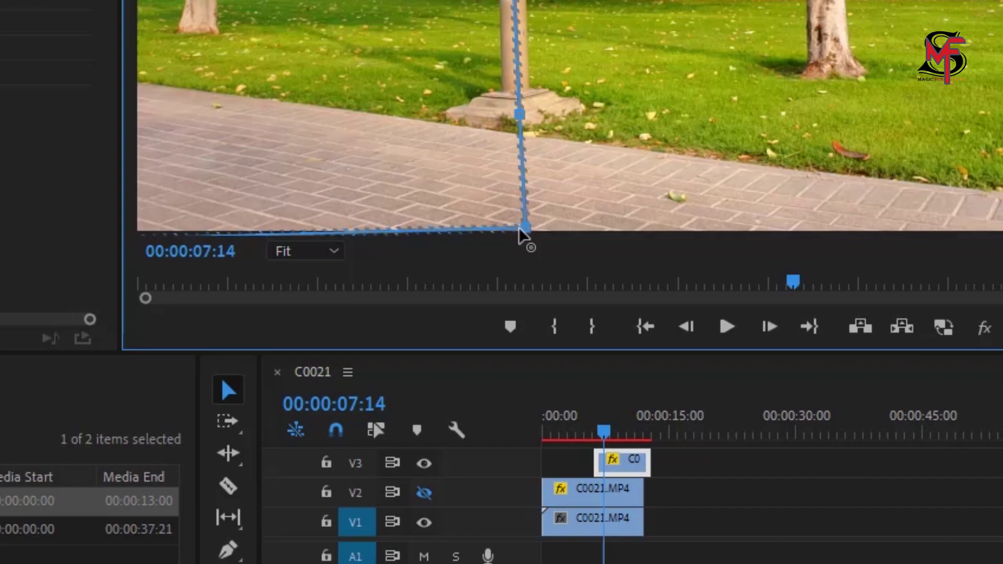
{"action": "left_click_drag", "start_coordinate": [526, 236], "coordinate": [534, 243]}
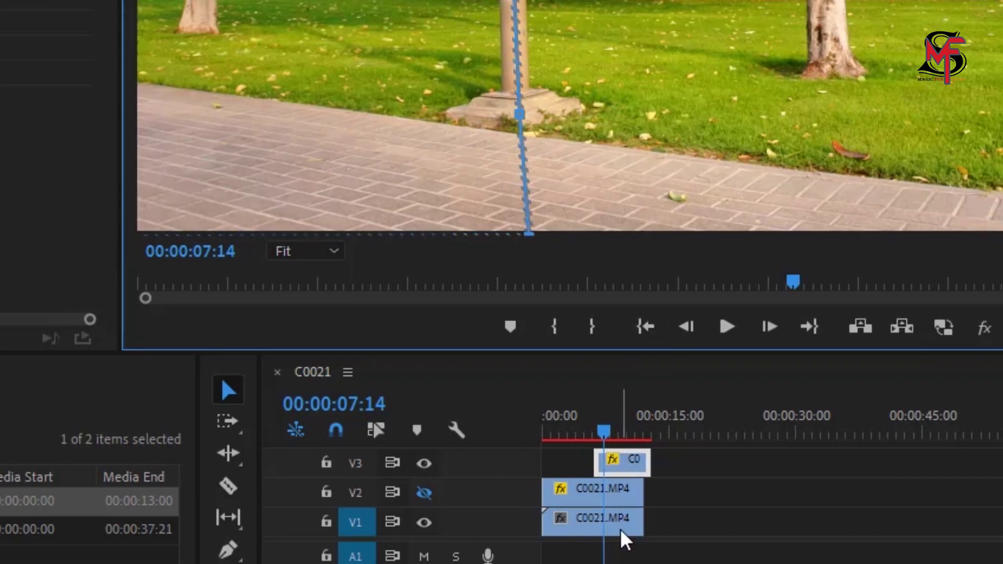
Re-enable V2 output, play the composite, then replay it from 00:00:05:23.
{"action": "left_click_drag", "start_coordinate": [601, 434], "coordinate": [546, 458]}
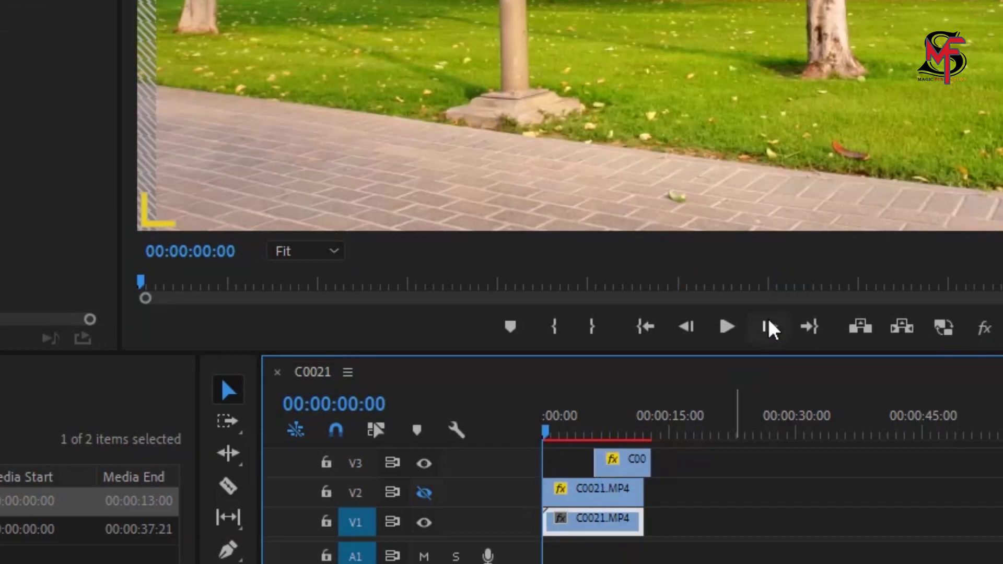
{"action": "left_click", "coordinate": [725, 321]}
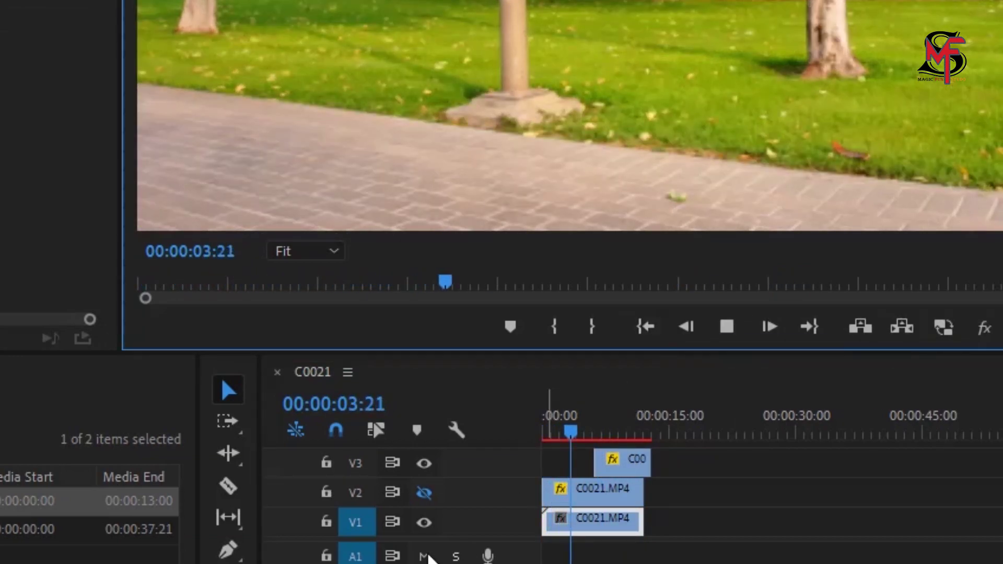
{"action": "left_click", "coordinate": [419, 489]}
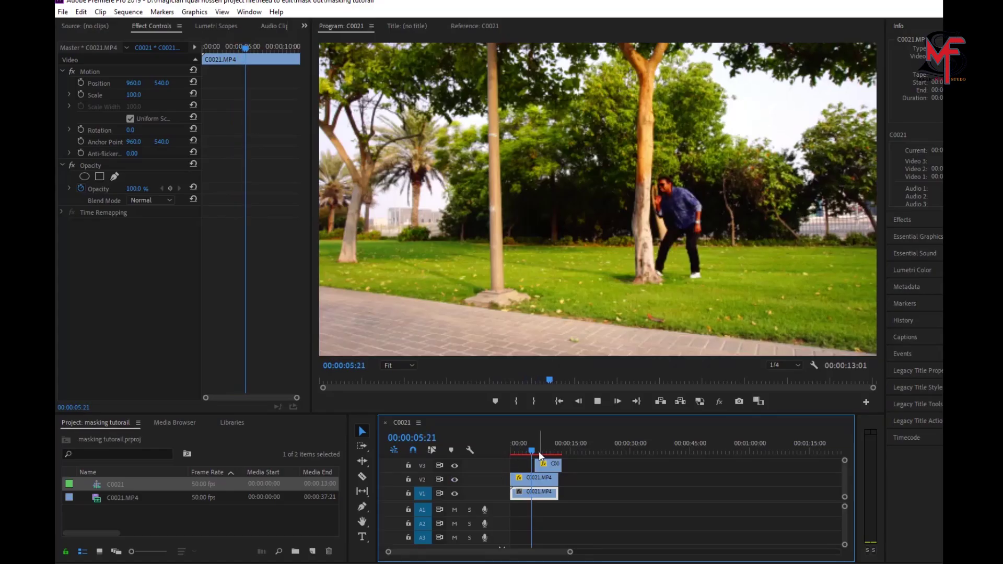
{"action": "left_click", "coordinate": [597, 401]}
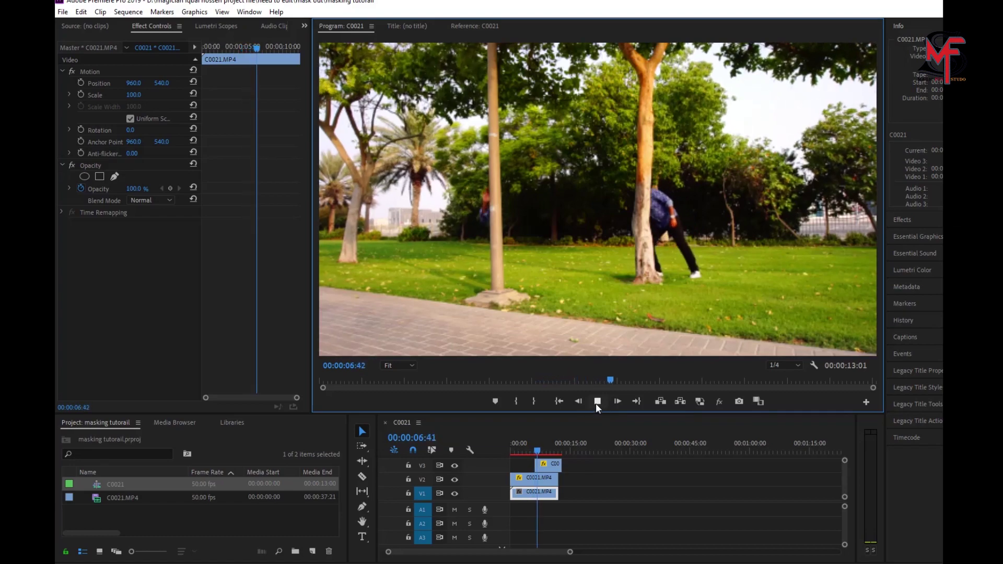
{"action": "left_click", "coordinate": [597, 401]}
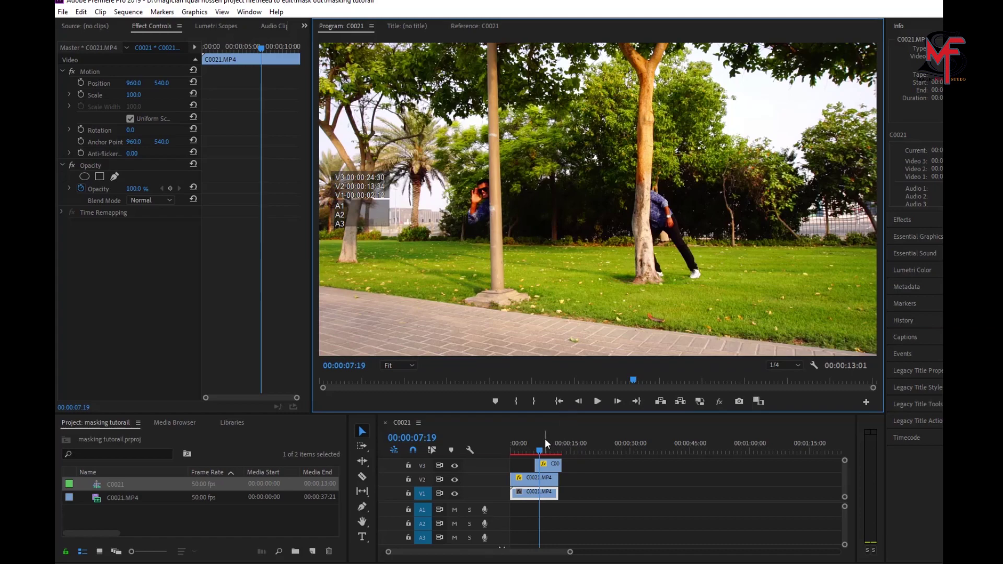
{"action": "left_click_drag", "start_coordinate": [539, 449], "coordinate": [532, 458]}
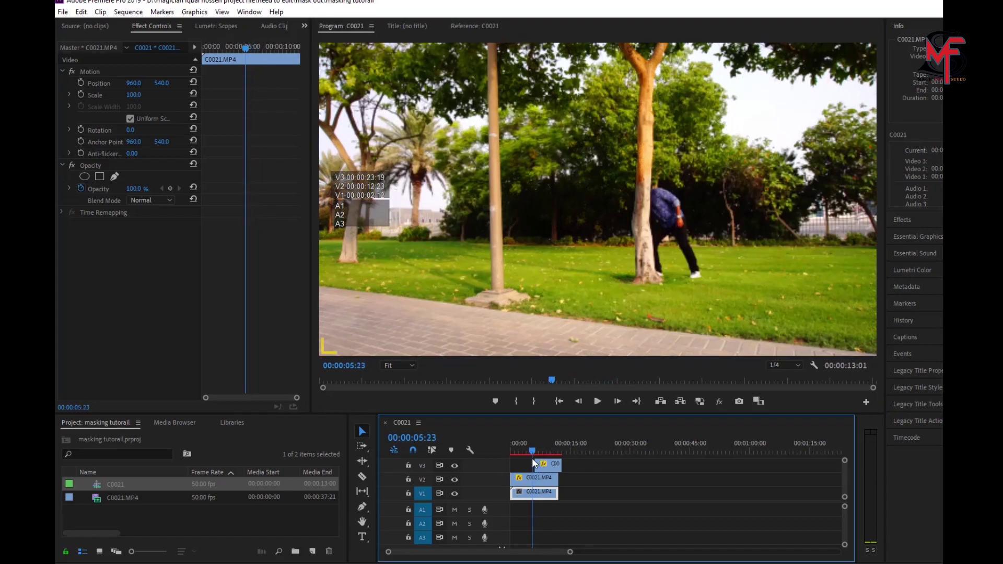
{"action": "left_click", "coordinate": [596, 401]}
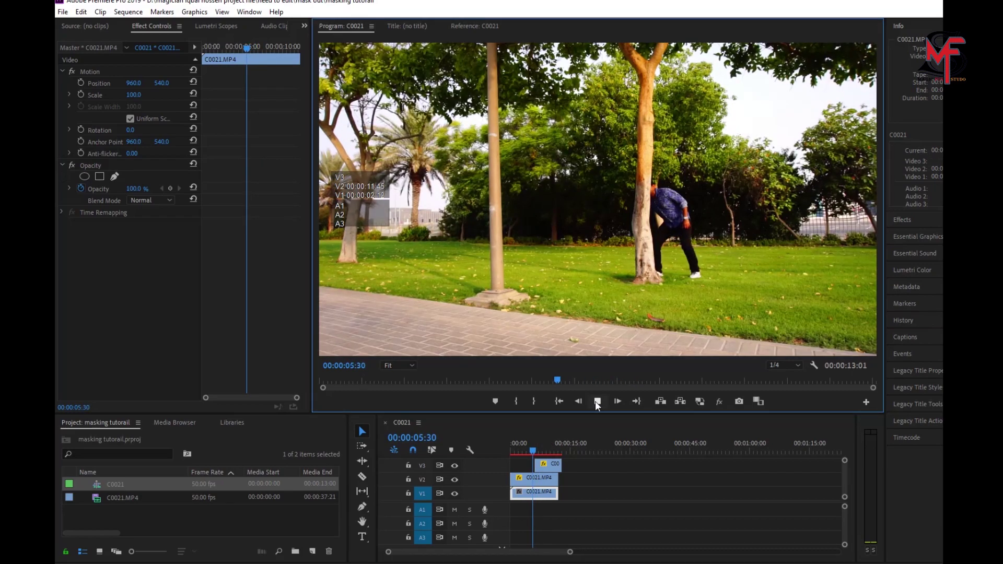